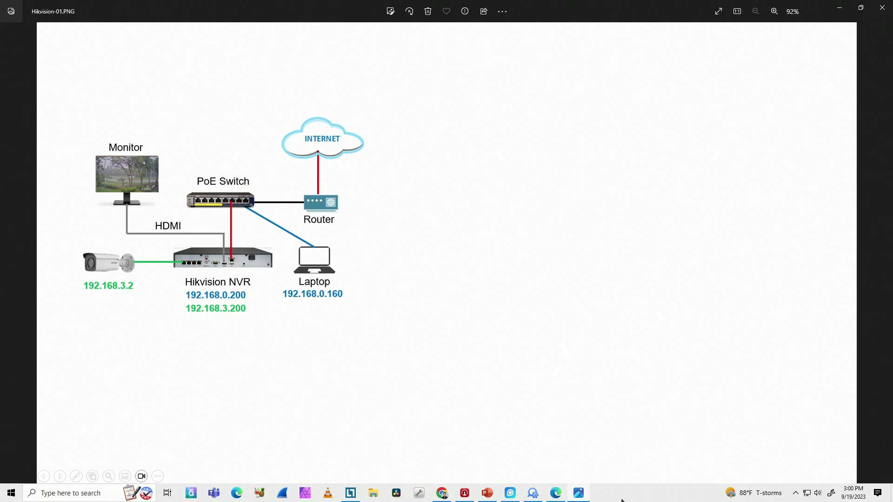
- Show the desktop and launch the iVMS-4200 client, allowing it to run
right_click(647, 498)
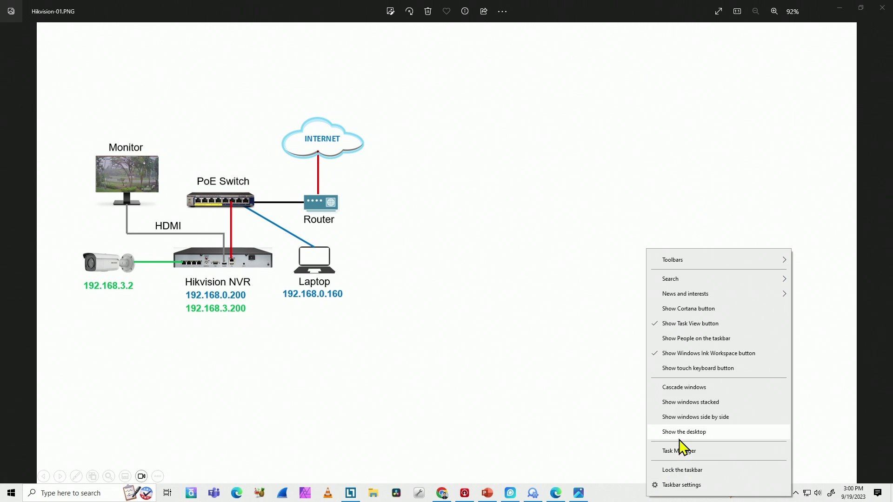
click(679, 433)
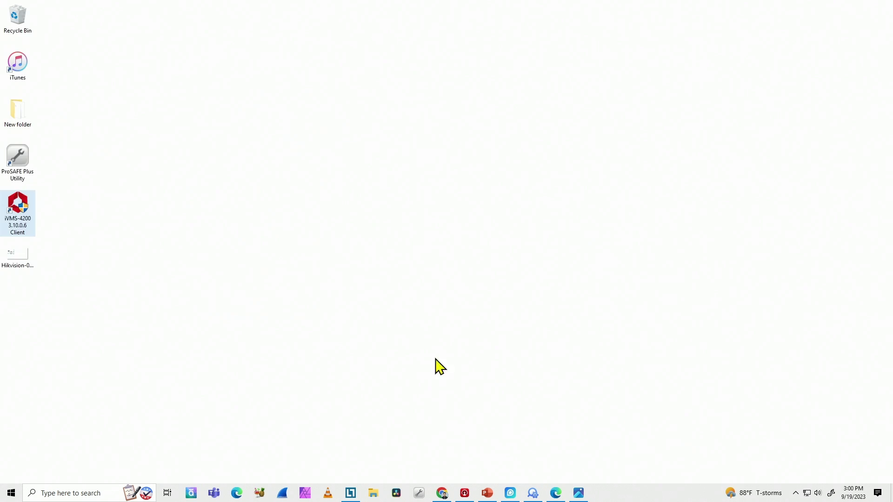
double_click(27, 210)
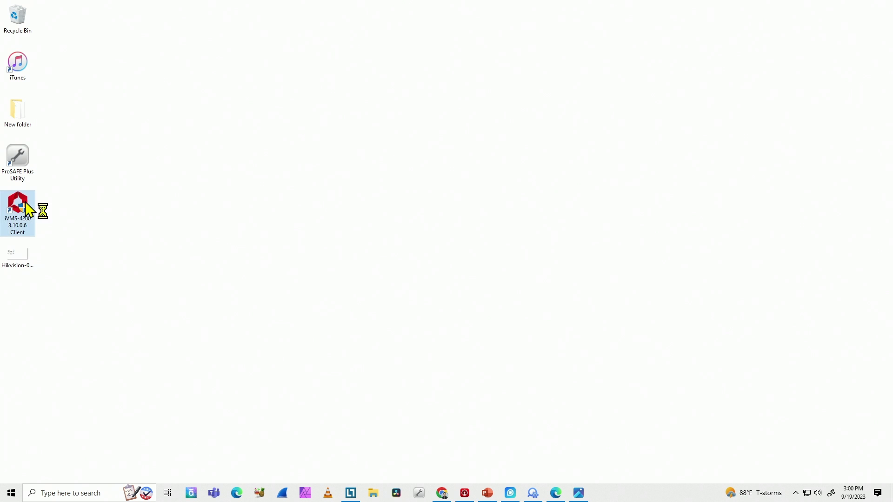
click(400, 309)
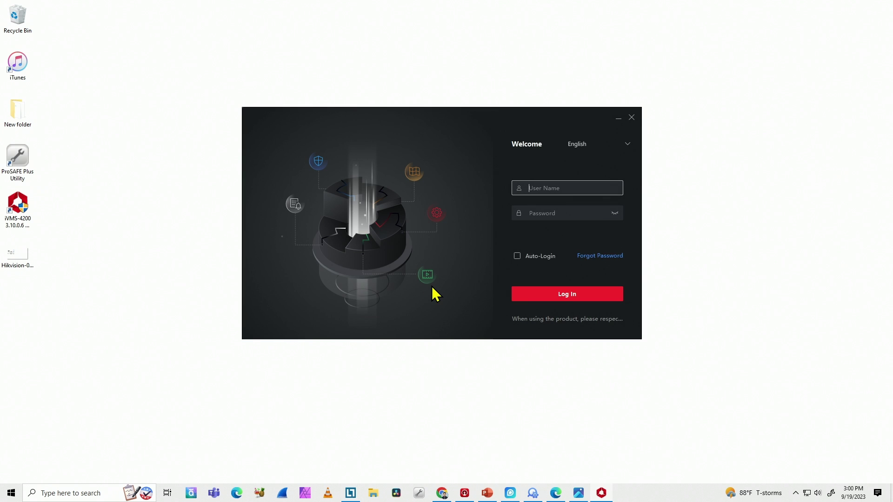
- Log in to iVMS-4200 as admin with the account password
text(admin)
click(526, 219)
text(*******)
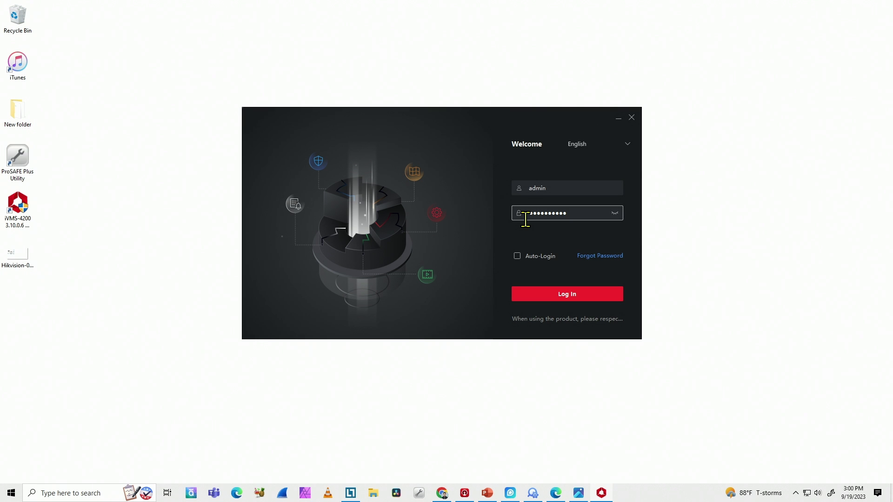
key(Return)
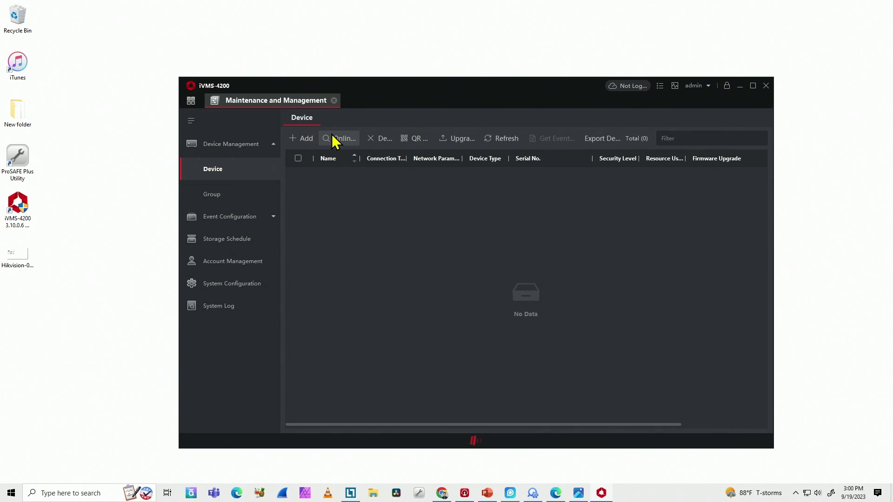
- Reopen Device Management from the home page and place the client beside the network diagram
click(578, 494)
click(600, 494)
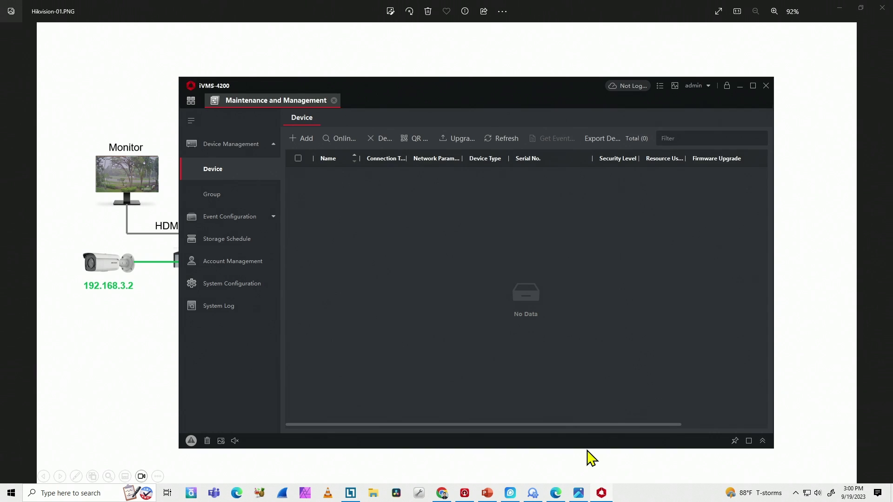
drag(414, 91, 591, 77)
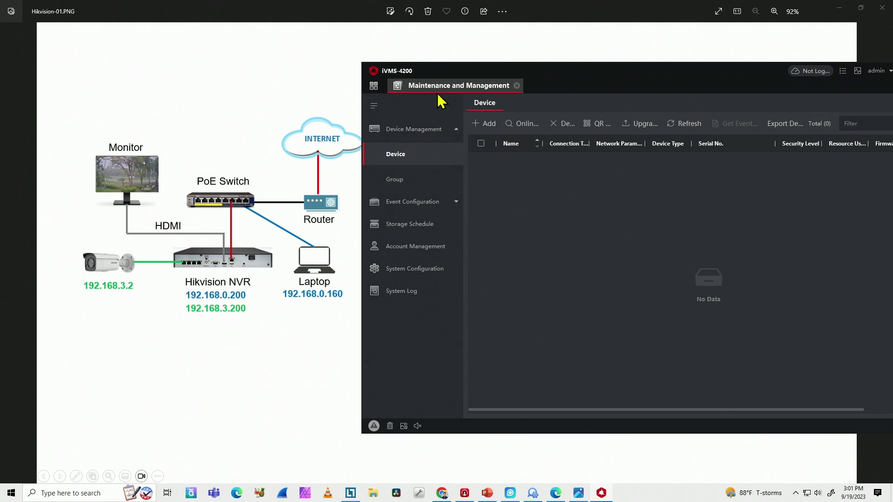
click(516, 86)
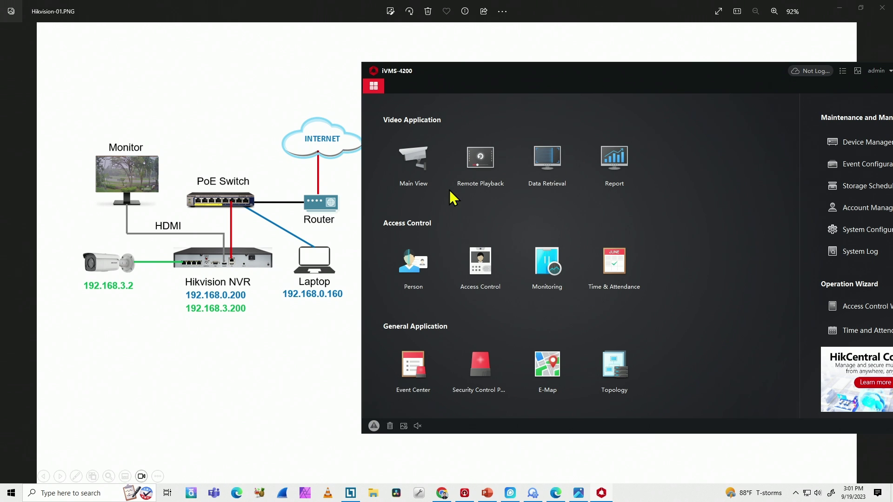
drag(706, 77, 565, 68)
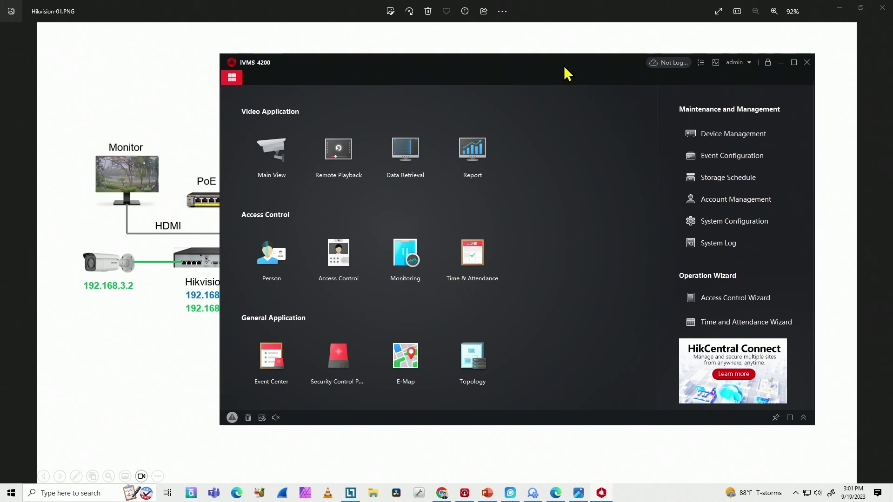
click(719, 136)
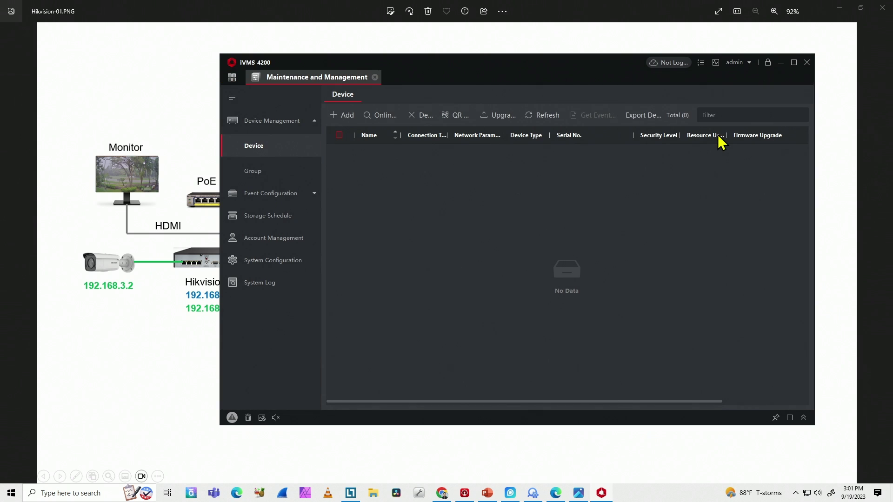
drag(483, 66, 620, 66)
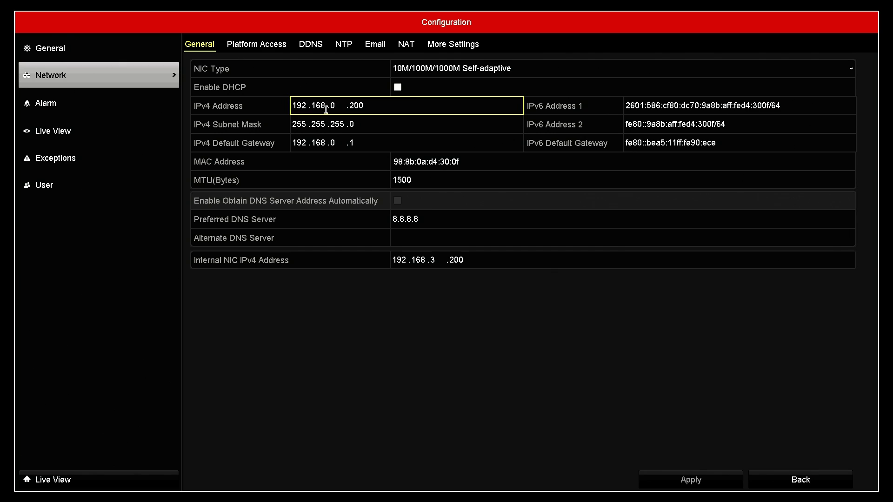
click(382, 107)
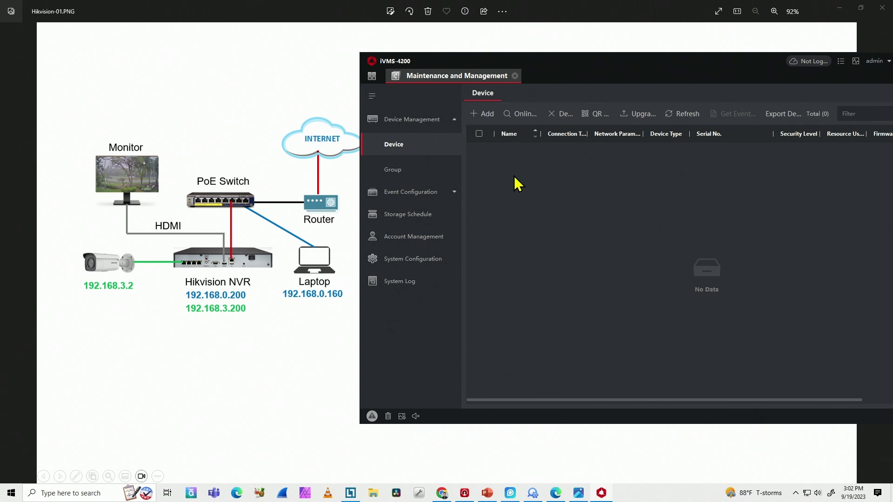
- Add device Hikvision NVR at 192.168.0.200 port 8000 with user admin and its password
click(485, 116)
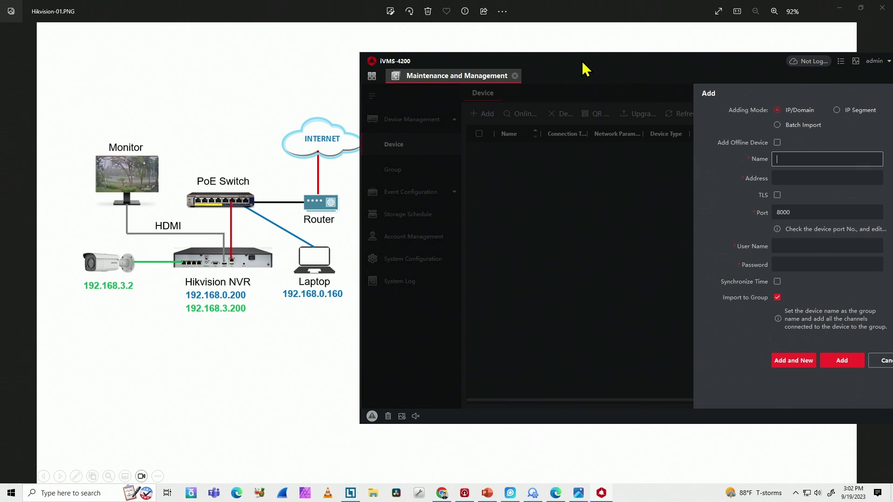
drag(582, 63, 497, 59)
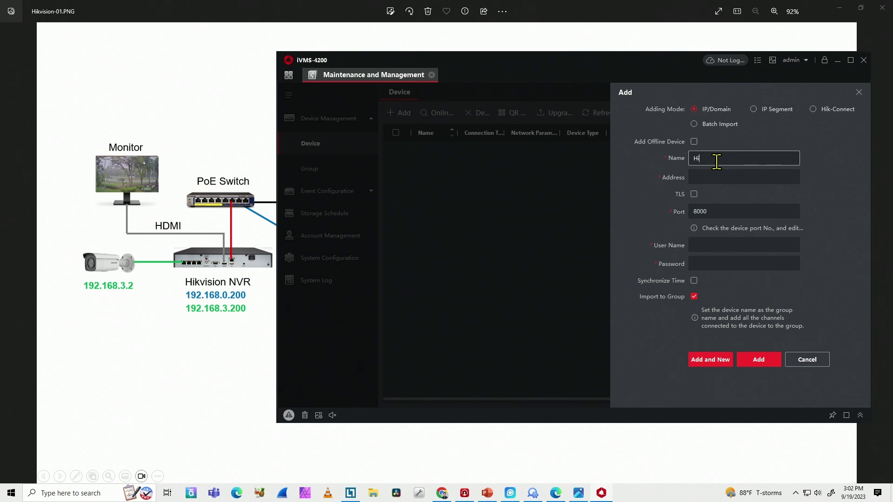
text(NVR)
click(719, 180)
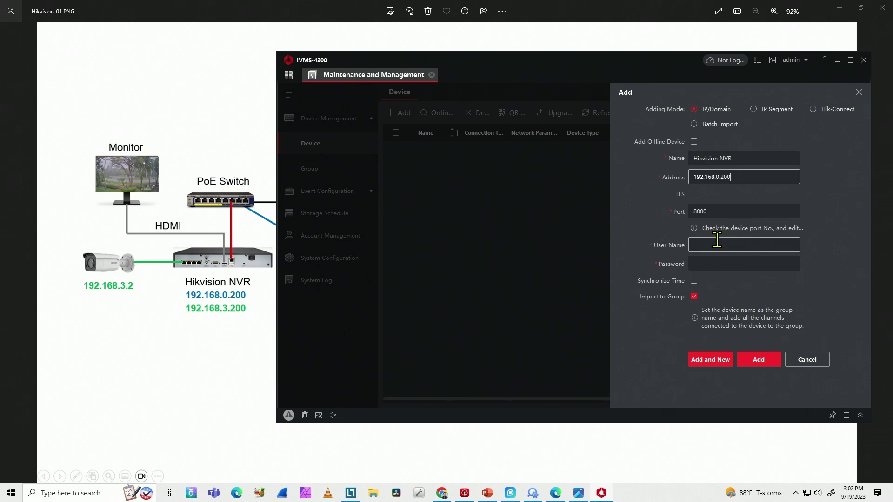
click(739, 246)
text(admin)
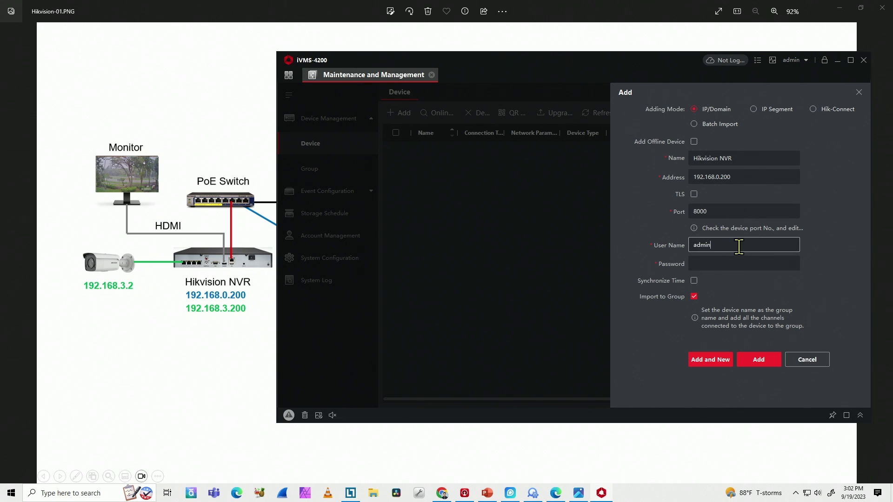
key(Tab)
text(•••••••)
click(758, 360)
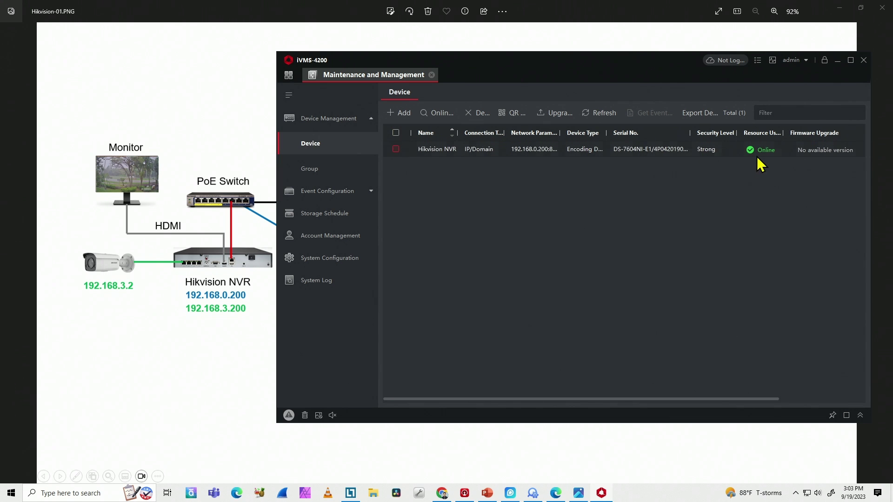
- View the Hikvision NVR group's four encoding channels at 192.168.0.200, led by DS-2CD2085G1
mouse_move(757, 158)
drag(477, 62, 564, 62)
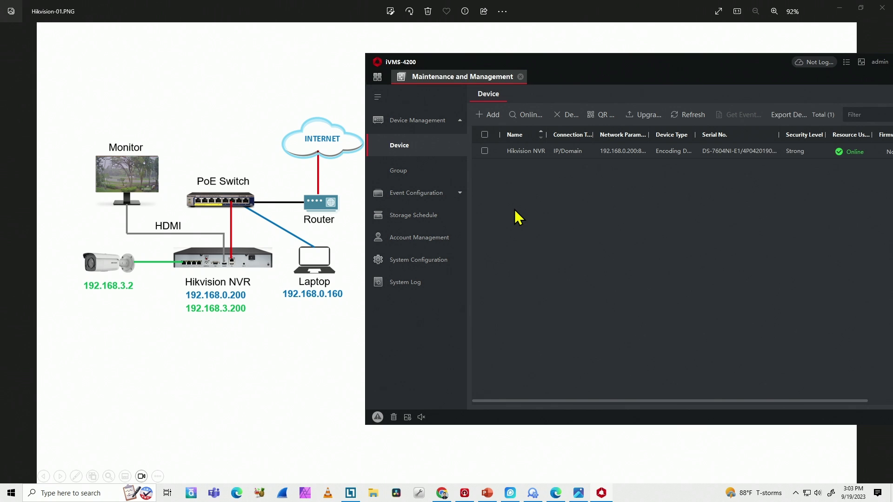
click(439, 170)
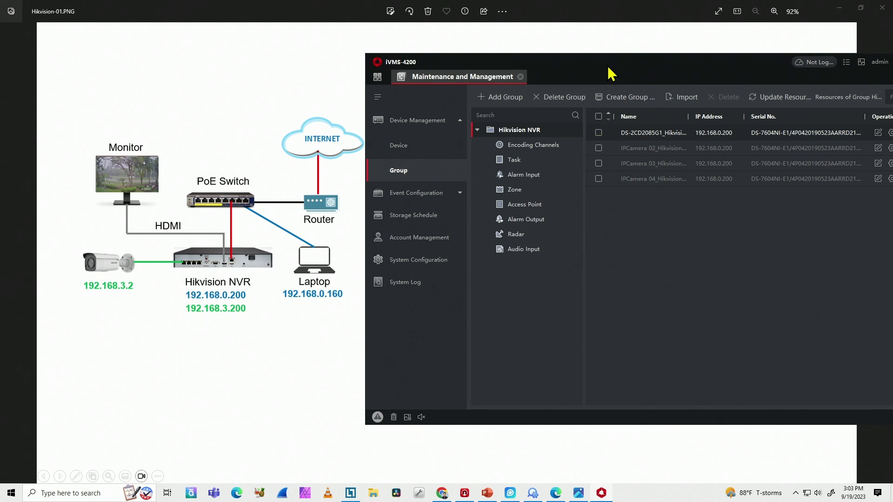
drag(604, 64, 518, 64)
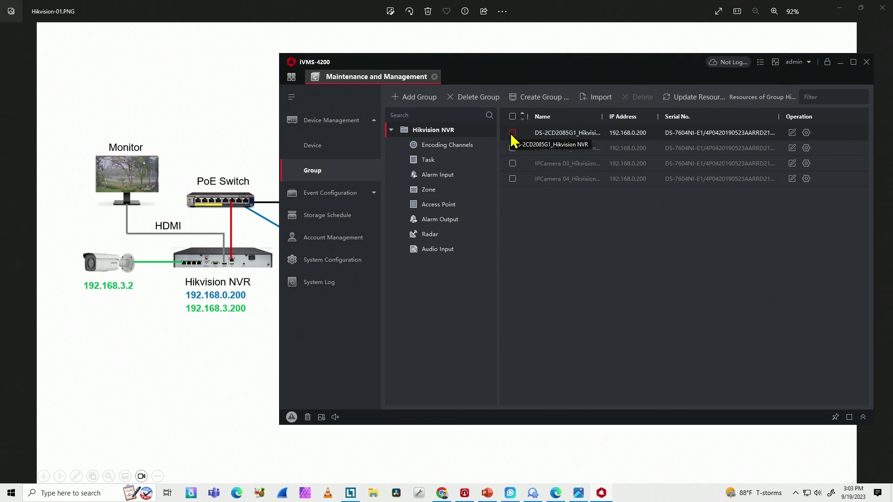
drag(487, 51, 567, 53)
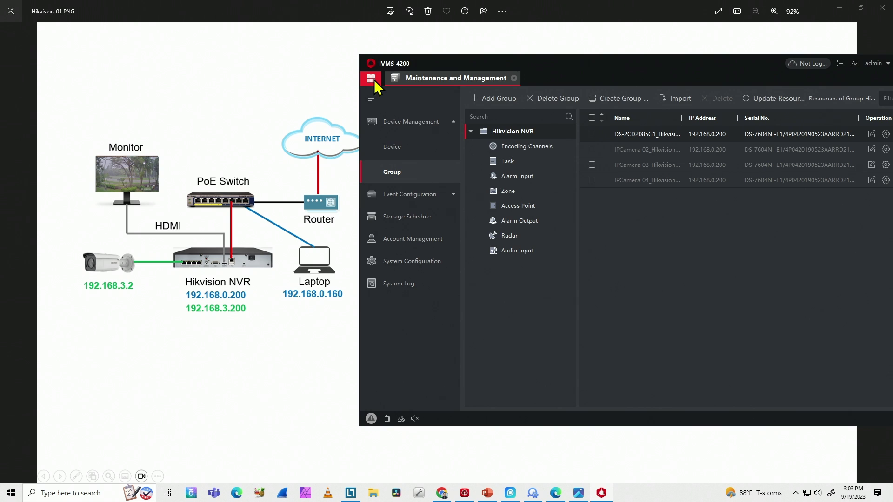
- In Main View, expand Hikvision NVR and start live video from DS-2CD2085G1_Hikvision NVR
click(374, 80)
click(427, 162)
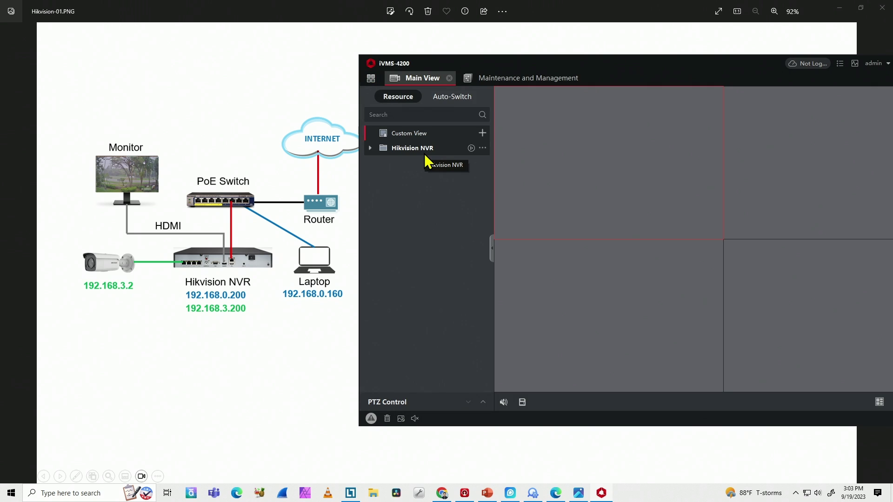
click(372, 148)
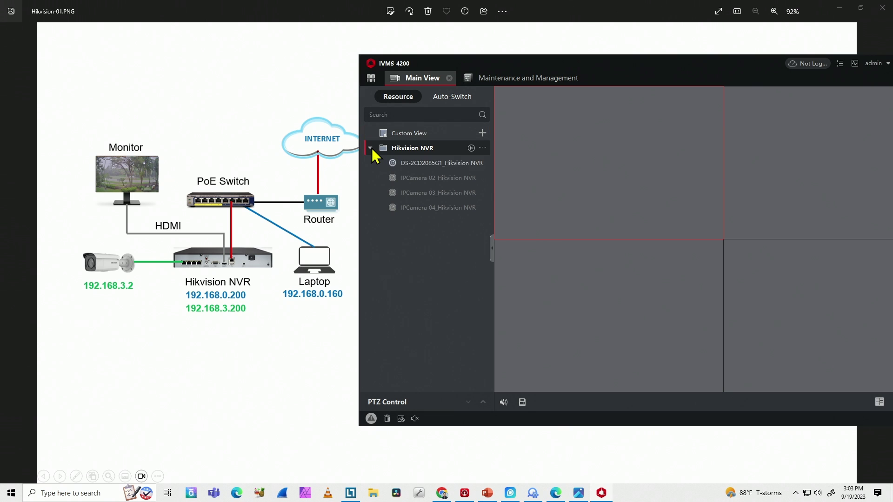
double_click(414, 165)
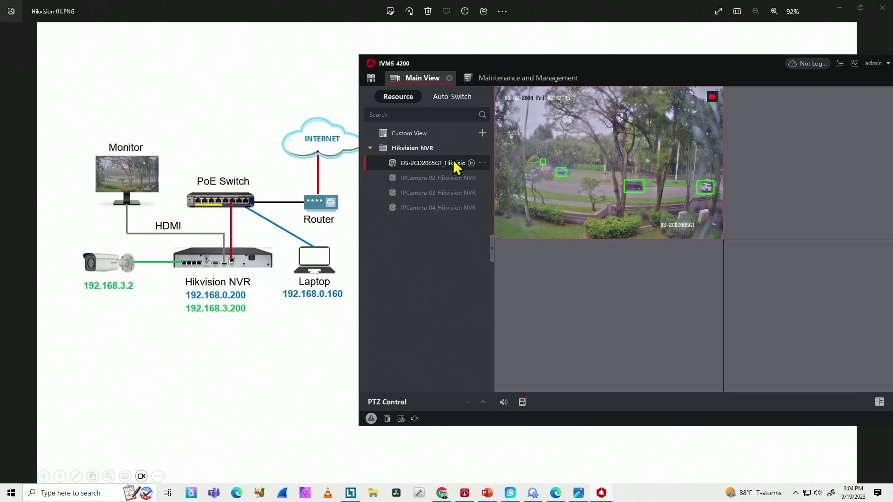
- Maximize the DS-2CD2085G1 live feed to fill the Main View video area
mouse_move(546, 167)
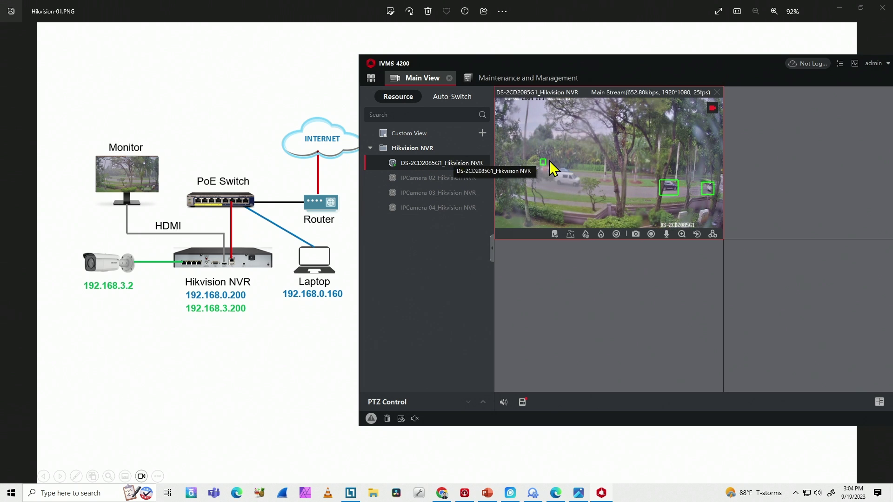
double_click(579, 144)
drag(650, 75, 417, 75)
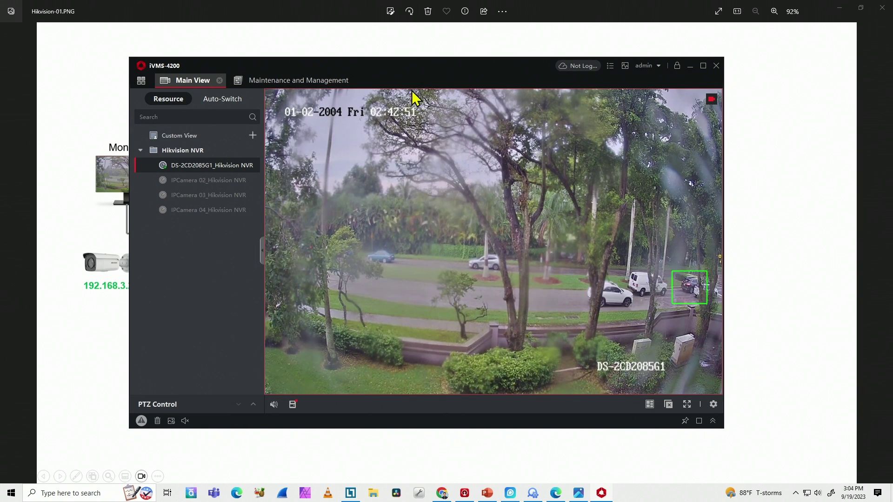
- Shift the client window beside the network diagram, then back into full view
mouse_move(468, 249)
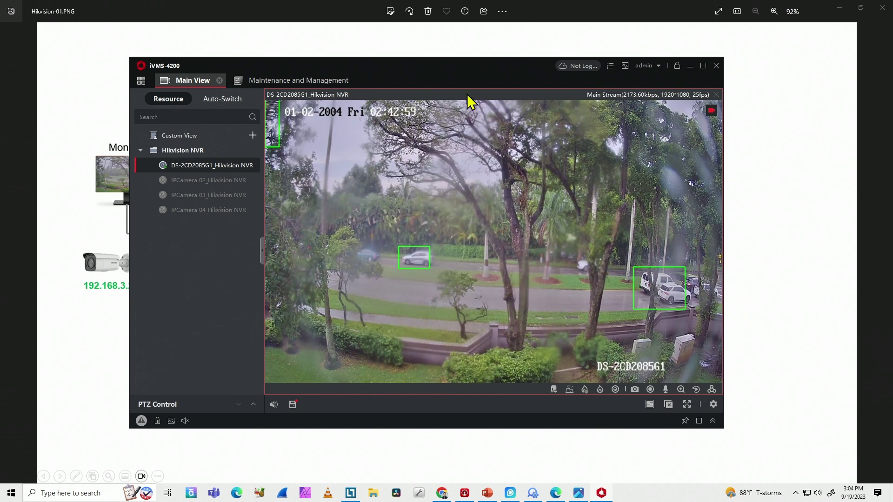
drag(442, 72, 663, 73)
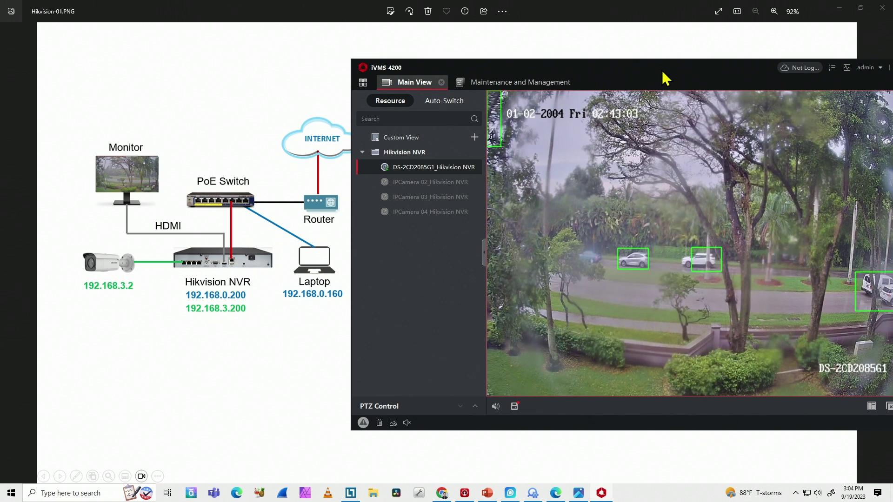
drag(663, 73, 673, 70)
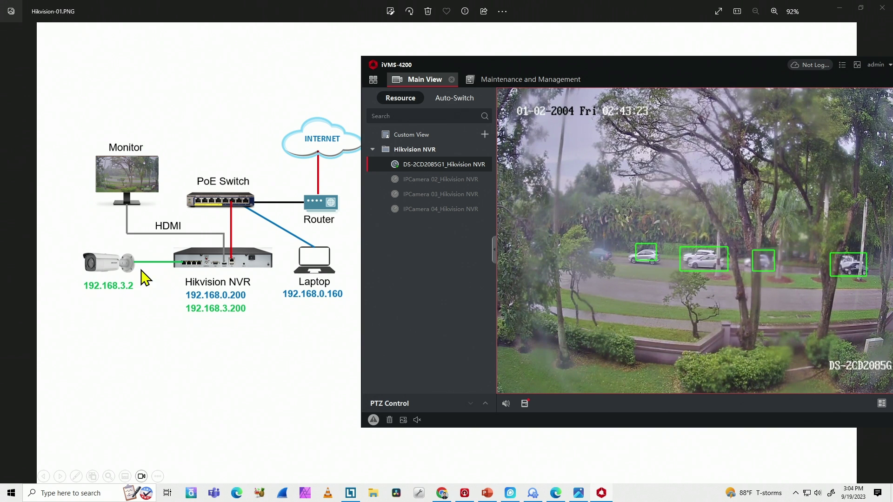
mouse_move(521, 226)
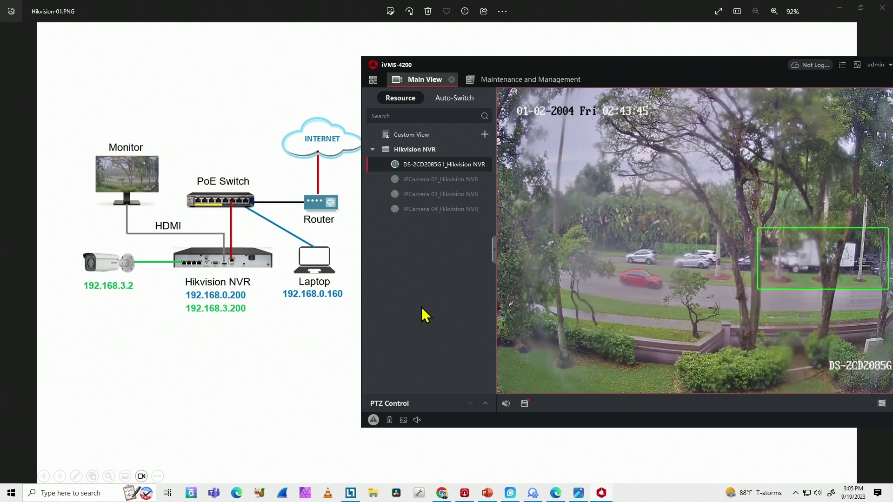
drag(640, 64, 342, 61)
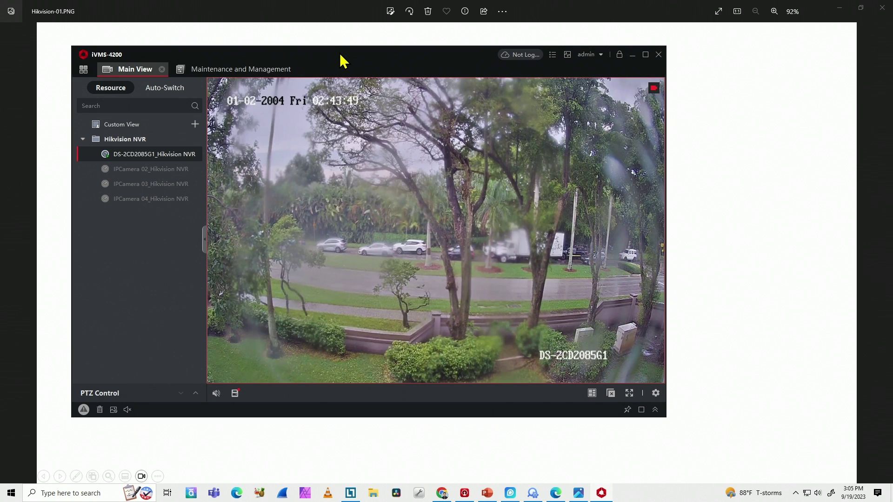